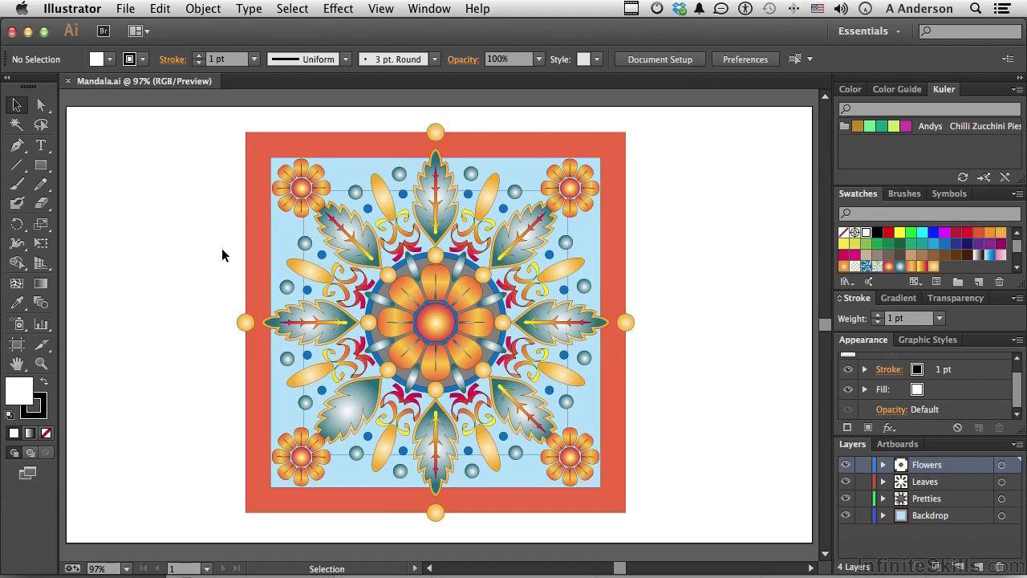
Detach the Layers panel so it floats over the canvas and make it taller
left_click_drag(852, 444, 620, 147)
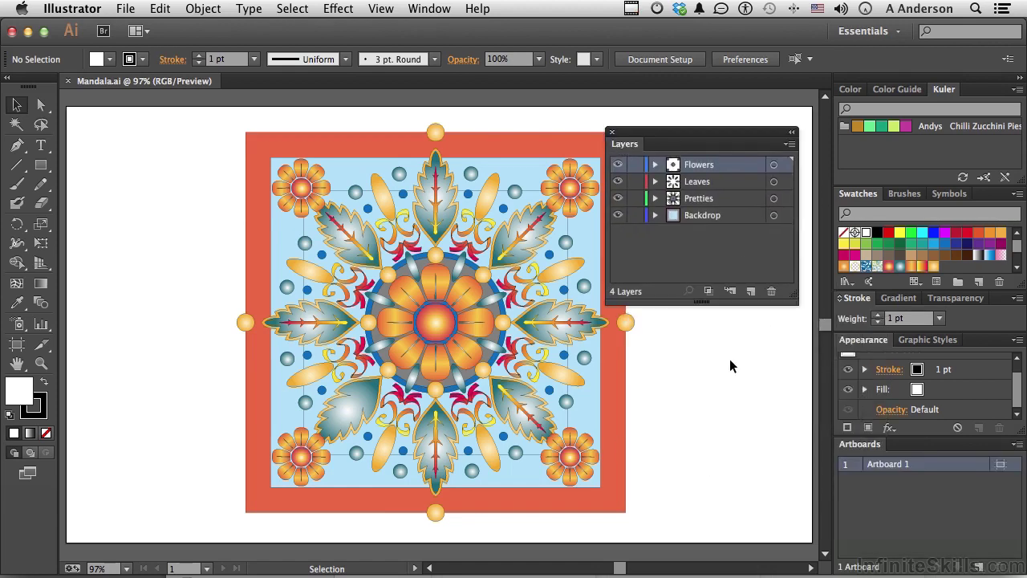
left_click_drag(703, 302, 706, 349)
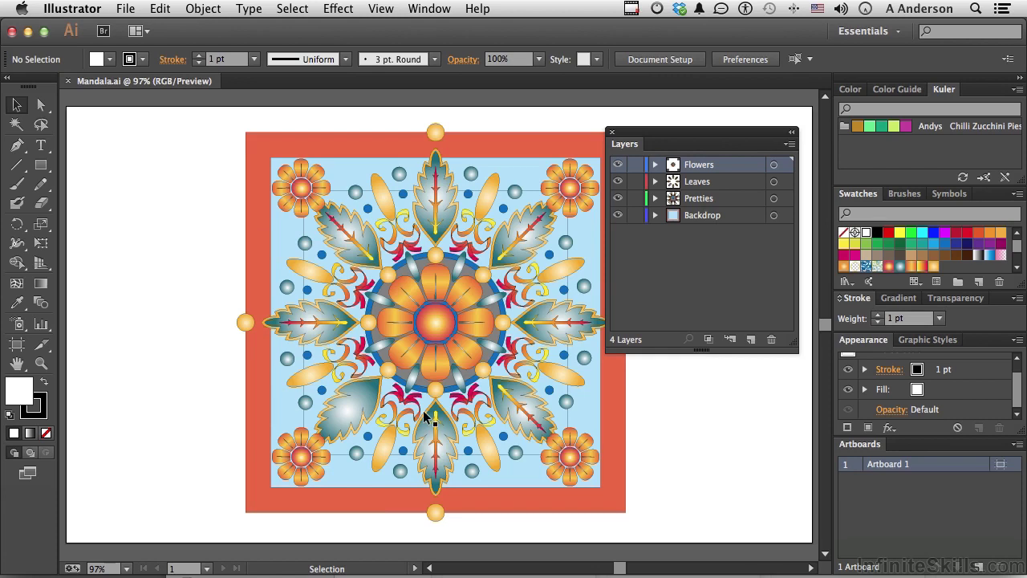
Hide and show the Flowers, Leaves, Pretties and Backdrop layers one at a time to examine what each contains
left_click(617, 165)
left_click(617, 165)
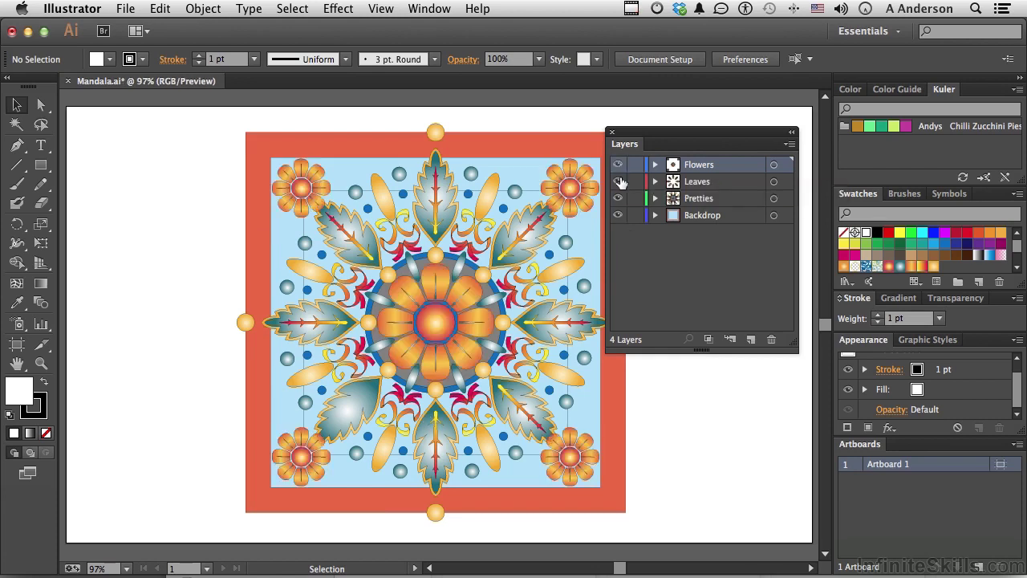
left_click(618, 183)
left_click(618, 182)
left_click(618, 199)
left_click(618, 200)
left_click(618, 215)
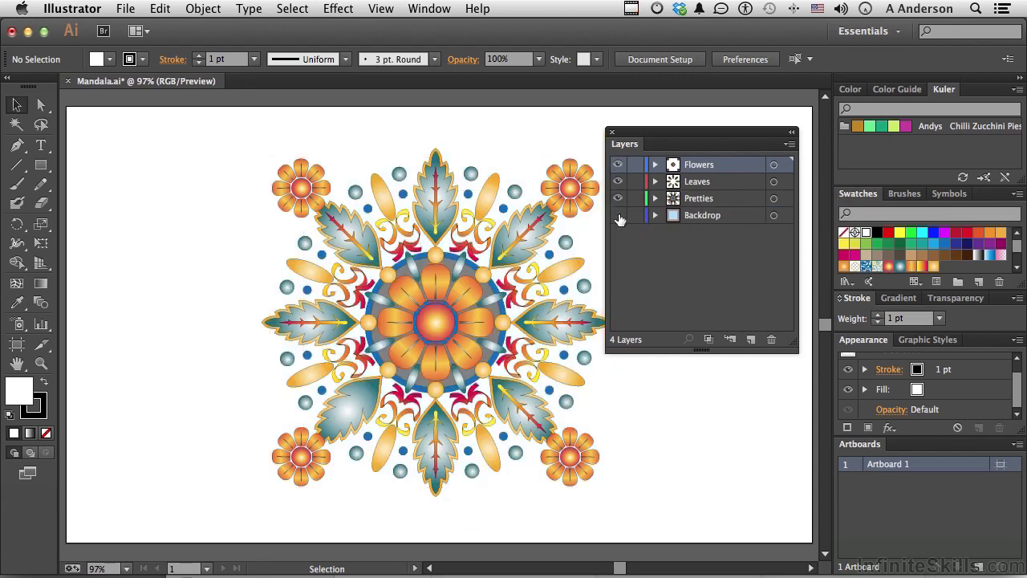
left_click(618, 215)
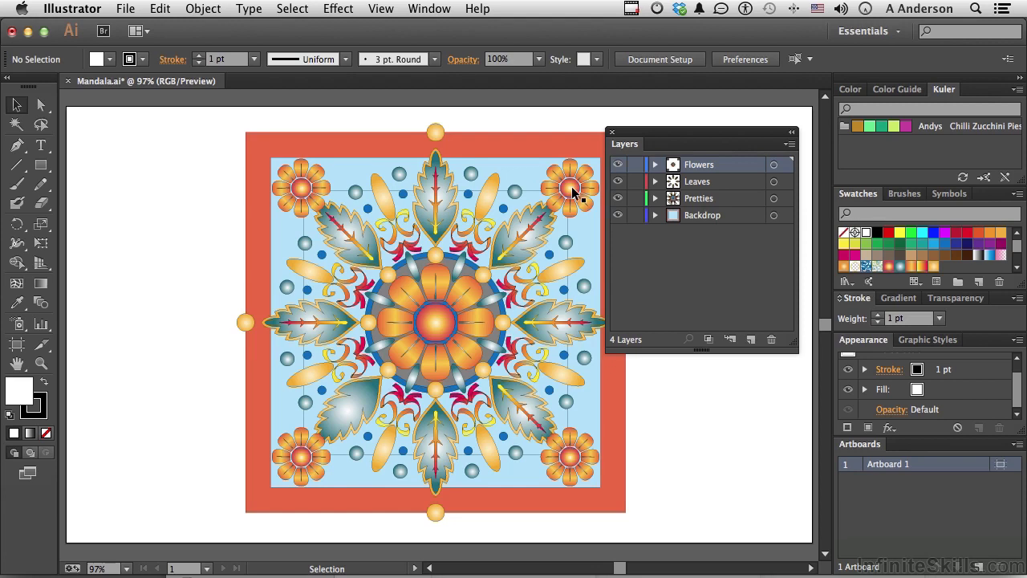
Hide the Leaves, Pretties and Backdrop layers and select the upper-right flower on the Flowers layer
left_click(536, 176)
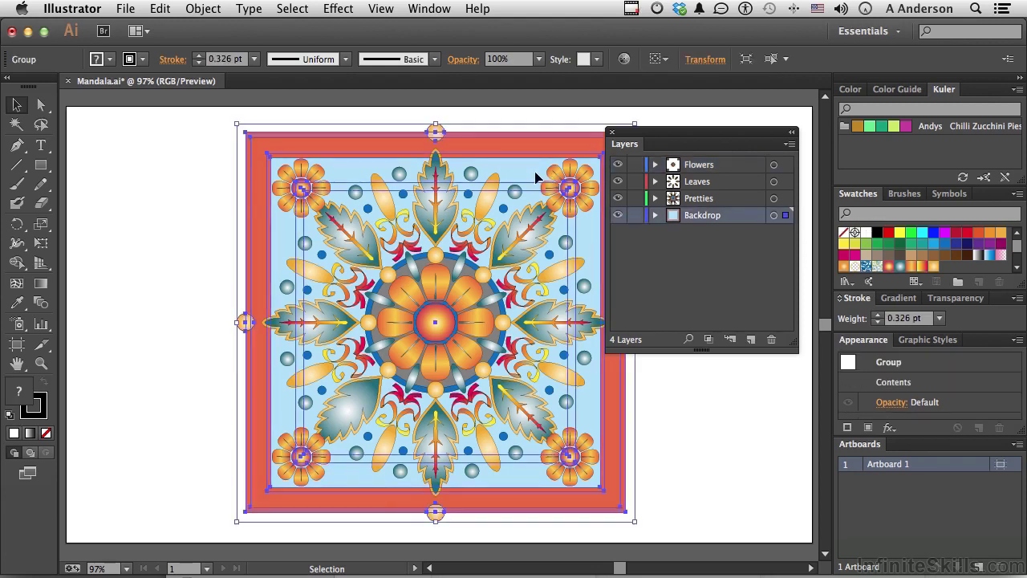
left_click(710, 286)
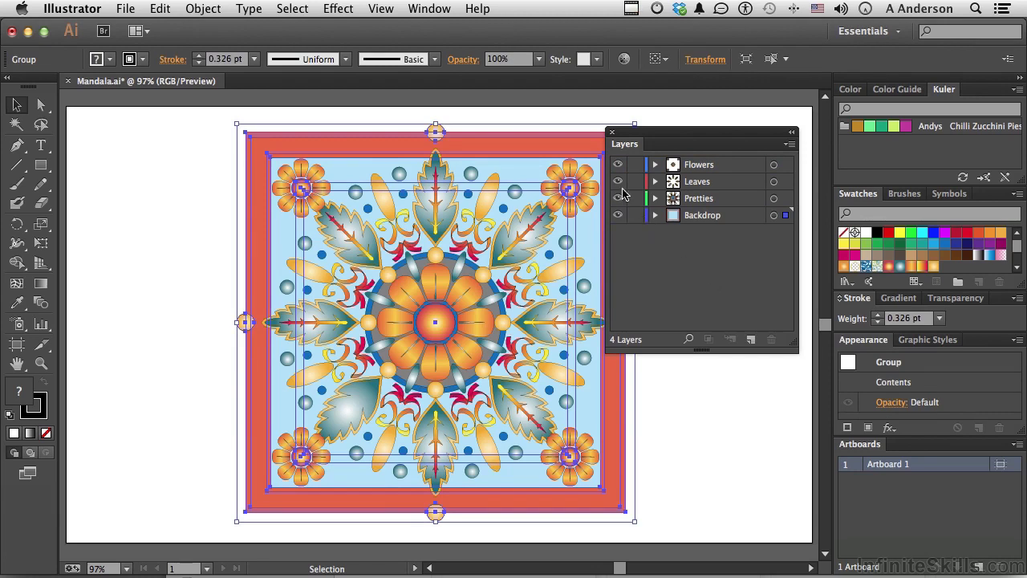
left_click_drag(617, 189, 617, 217)
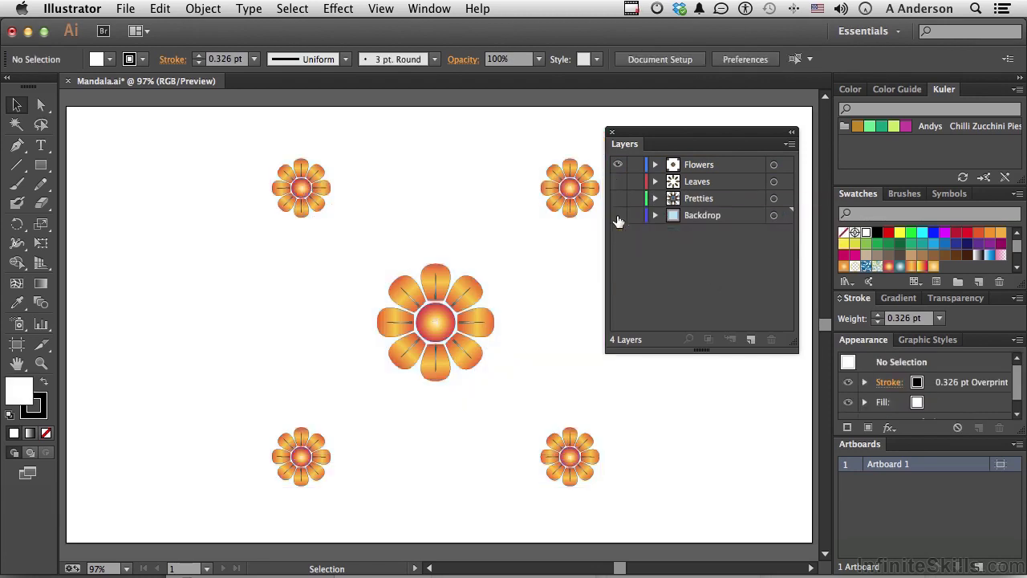
left_click(680, 168)
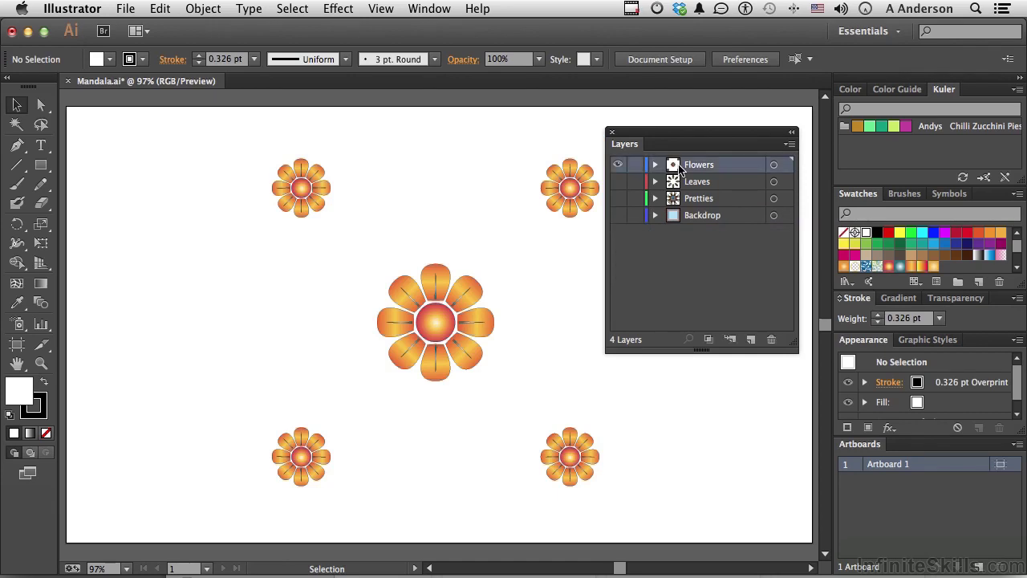
left_click(576, 199)
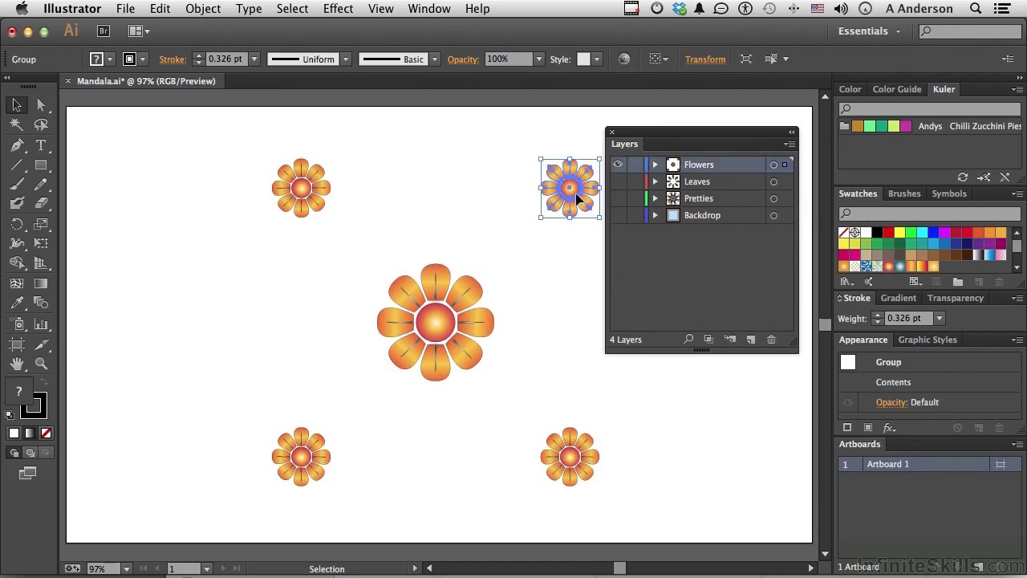
left_click(663, 268)
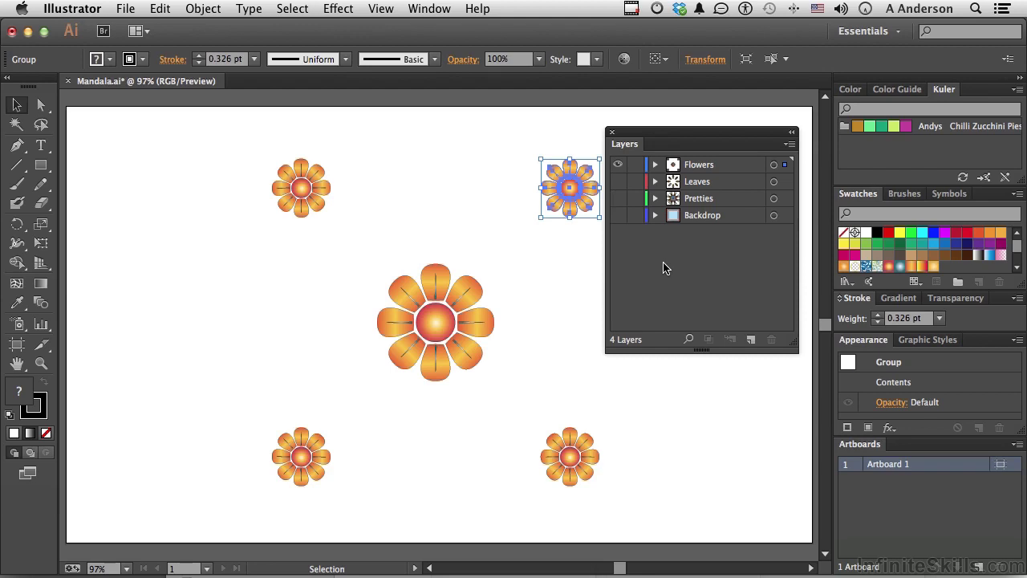
Show the hidden Leaves, Pretties and Backdrop layers, keeping the upper-right flower selected
left_click(617, 182)
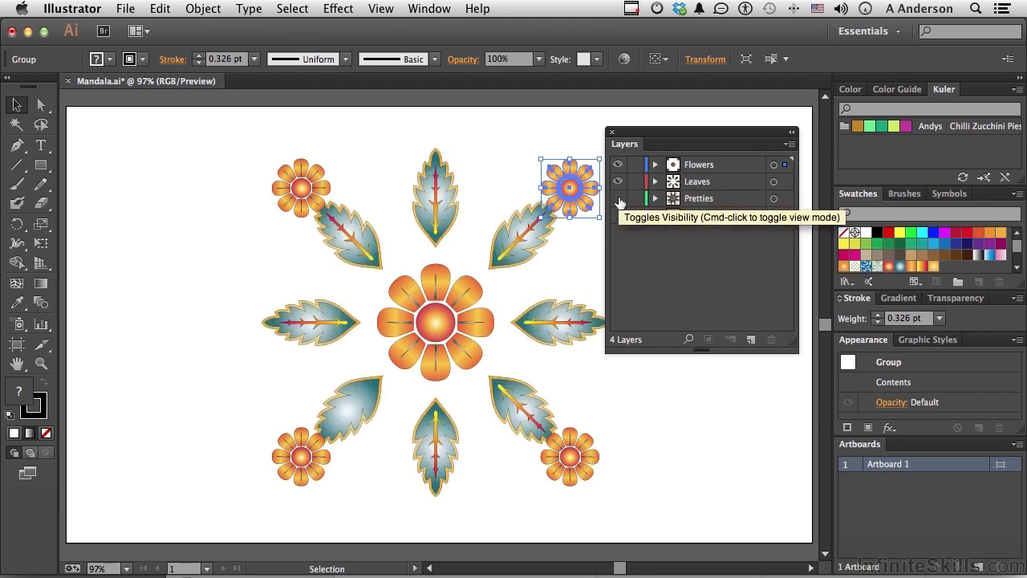
left_click(618, 198)
left_click(618, 217)
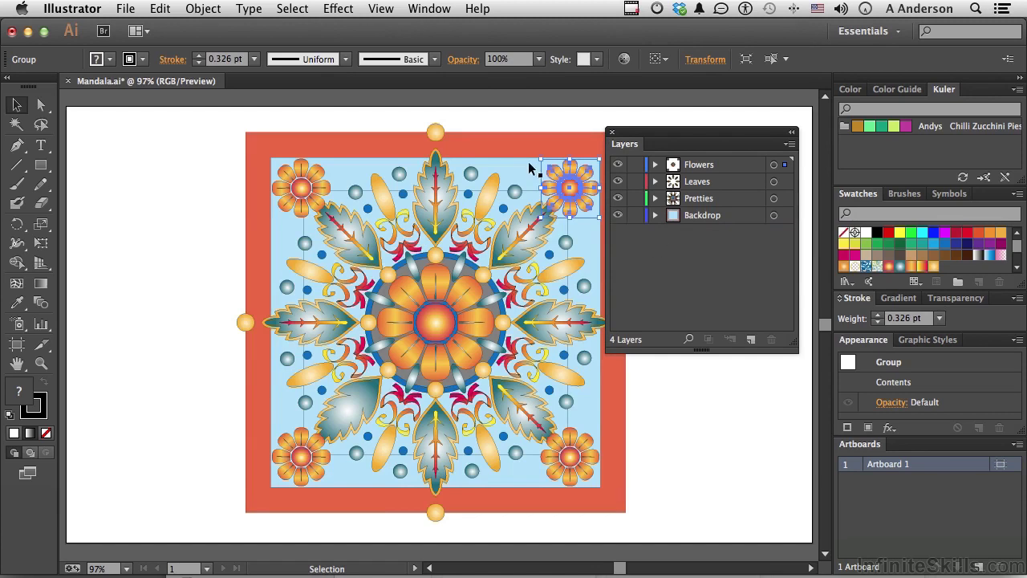
key("super+a")
left_click(561, 178)
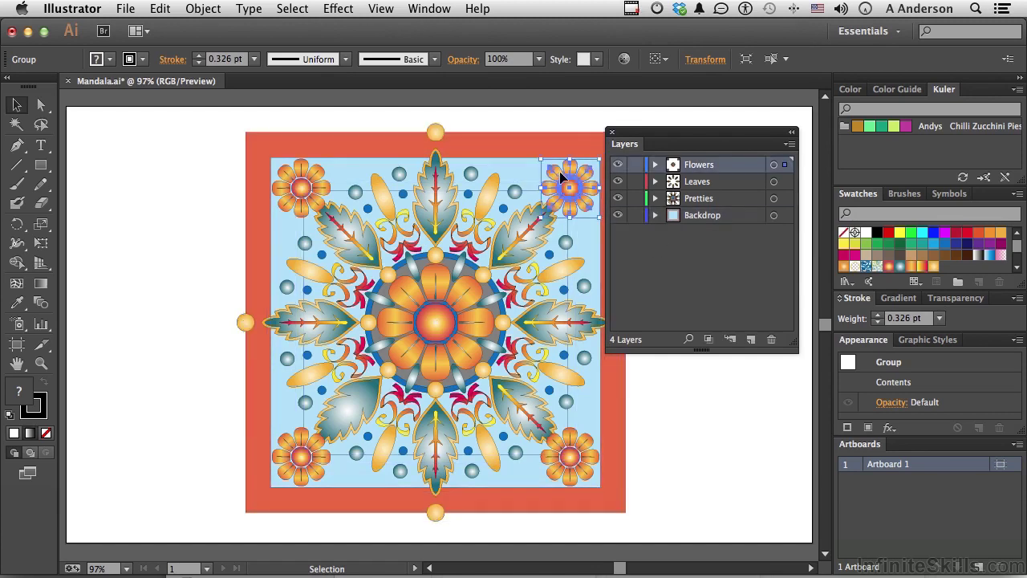
Lock the Leaves, Pretties and Backdrop layers and select the upper-right flower
left_click(635, 183)
left_click(636, 198)
left_click(636, 215)
left_click(527, 178)
left_click(569, 187)
Unlock the Leaves, Pretties and Backdrop layers
left_click(635, 181)
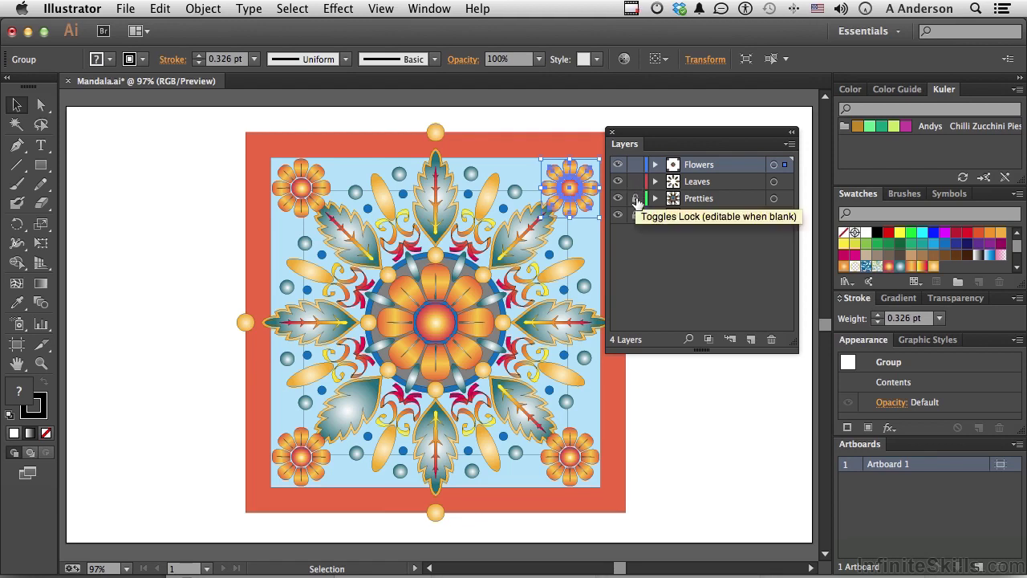
left_click(636, 199)
left_click(636, 216)
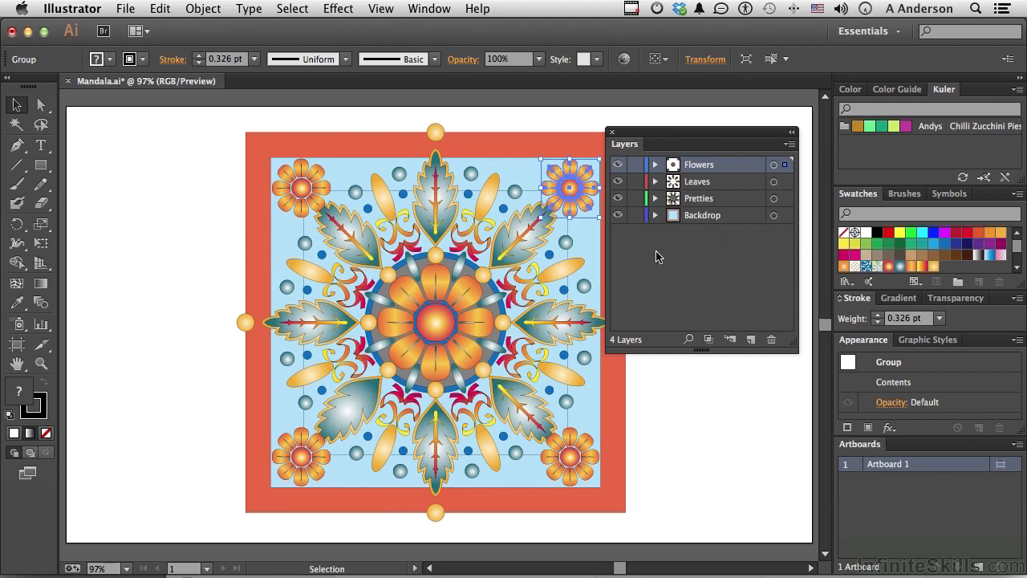
Hide the Leaves, Pretties and Backdrop layers and move the upper-left flower so it overlaps the upper-right one
left_click_drag(617, 182, 616, 226)
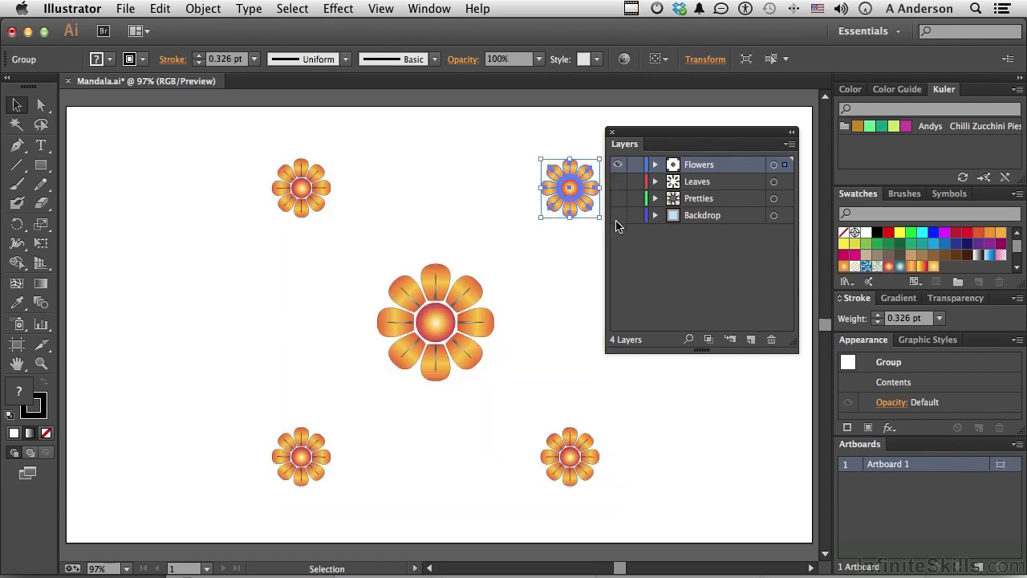
left_click(299, 193)
left_click_drag(299, 193, 519, 191)
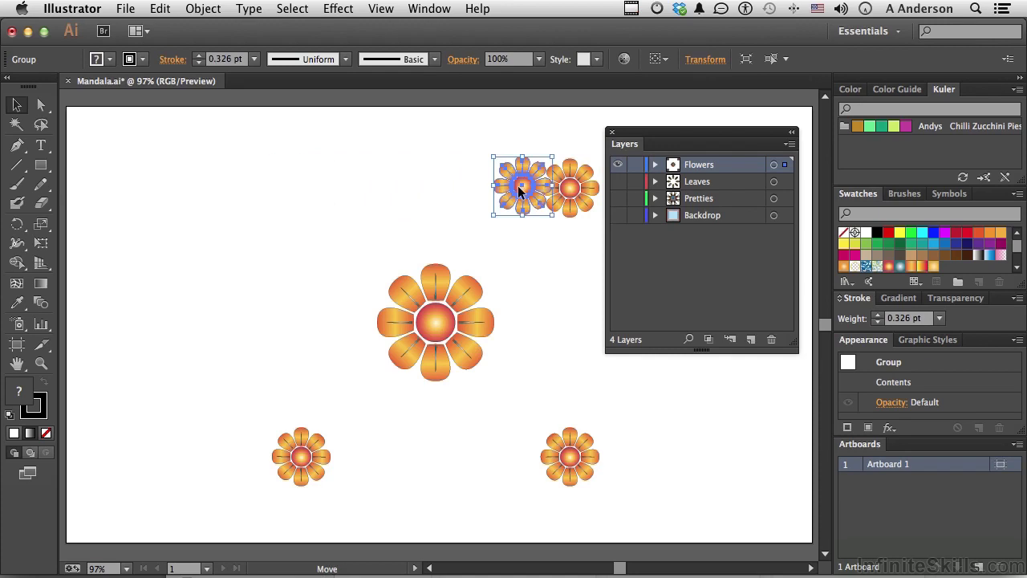
left_click(551, 236)
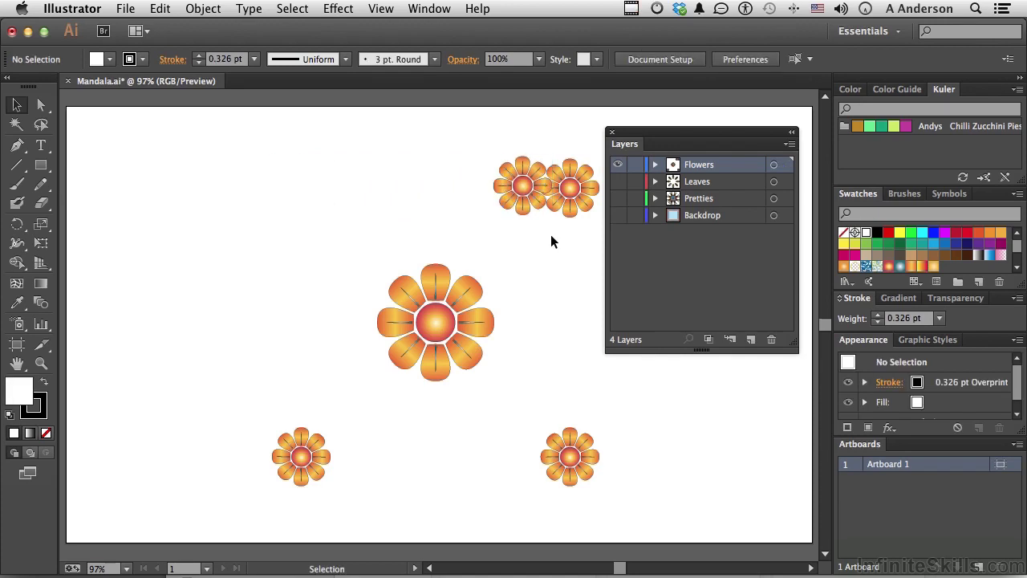
left_click_drag(522, 185, 536, 185)
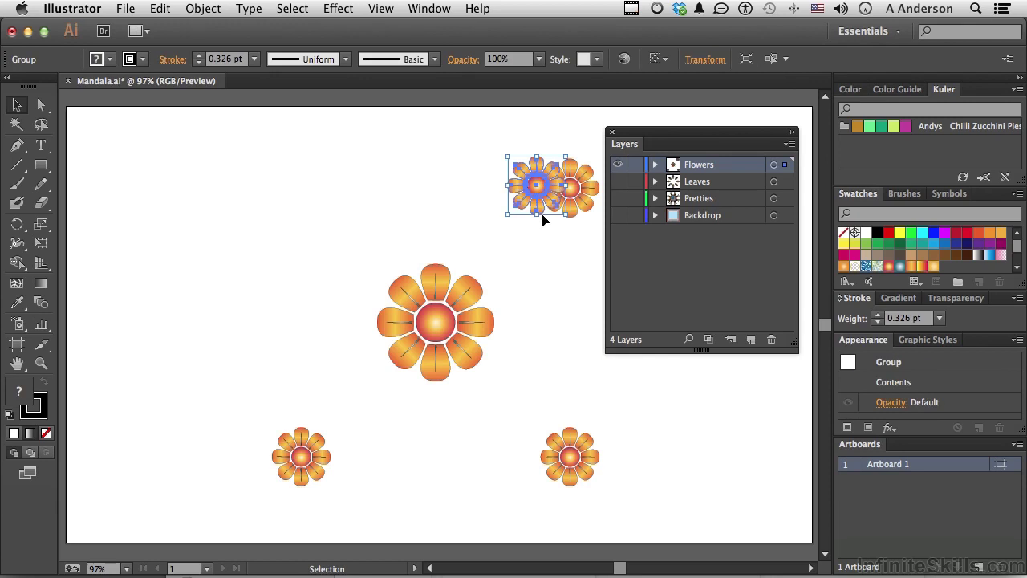
Send the moved flower to the back within the Flowers layer
left_click(202, 10)
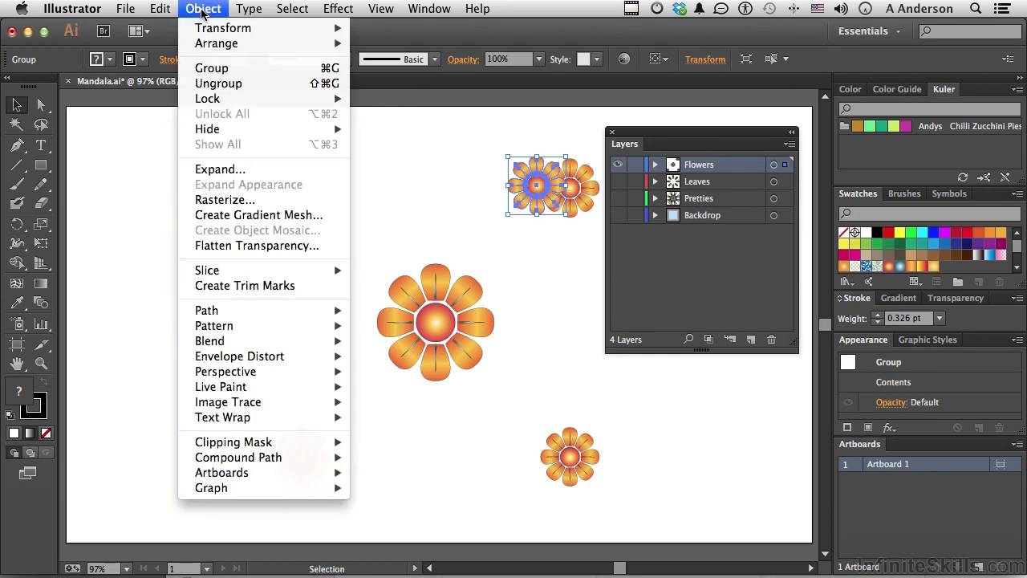
mouse_move(205, 43)
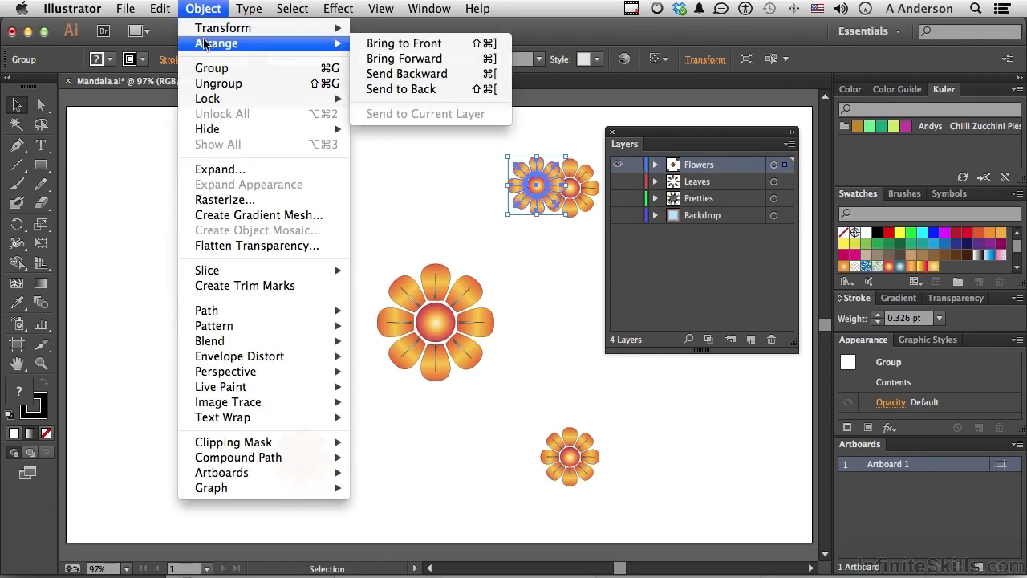
left_click(401, 89)
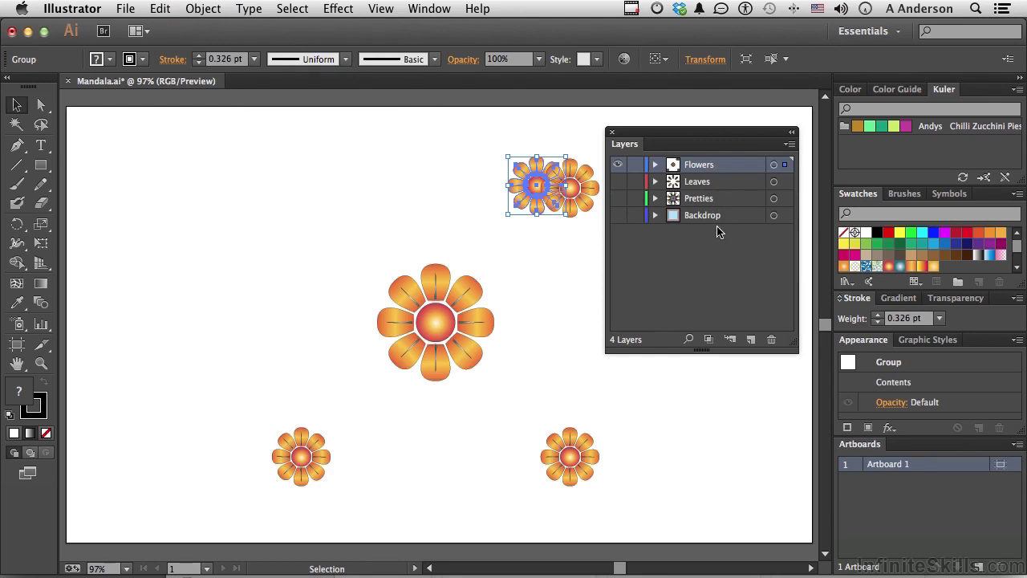
Undo the changes to the moved flower and show the Leaves, Pretties and Backdrop layers
key("a")
key("shift+Left")
key("shift+Left")
key("super+z")
key("super+z")
key("super+z")
key("v")
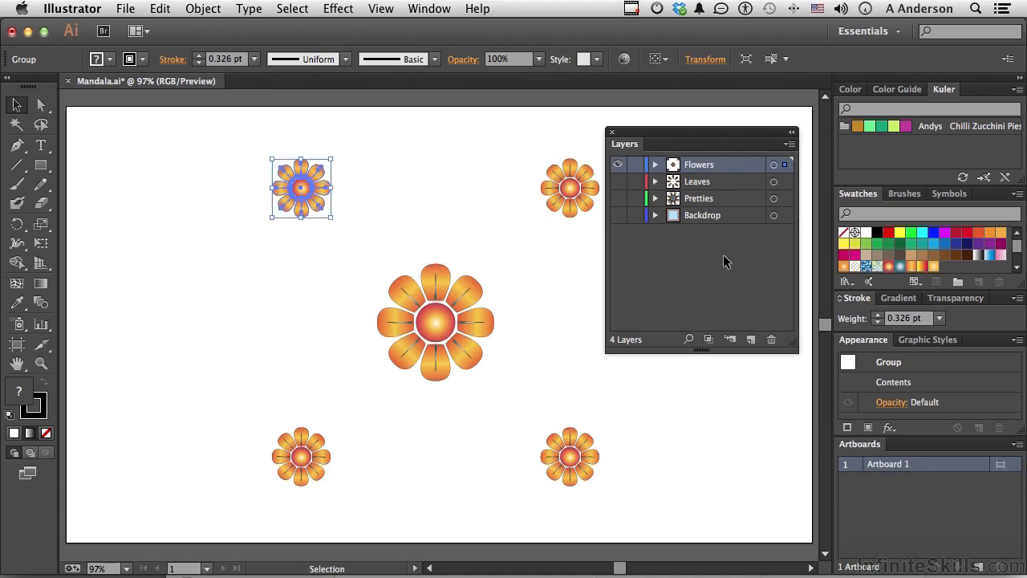
left_click(723, 252)
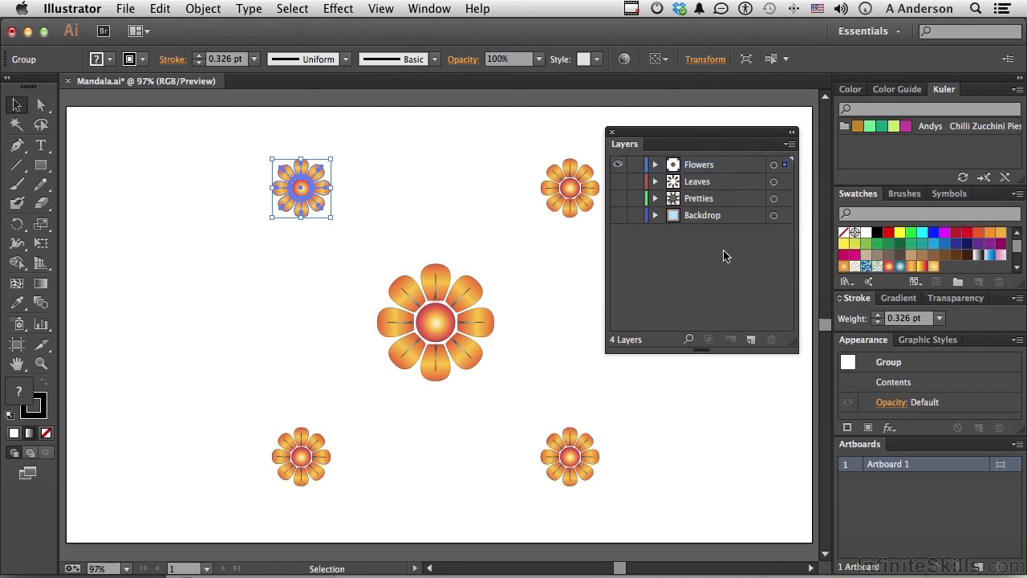
left_click_drag(618, 181, 619, 222)
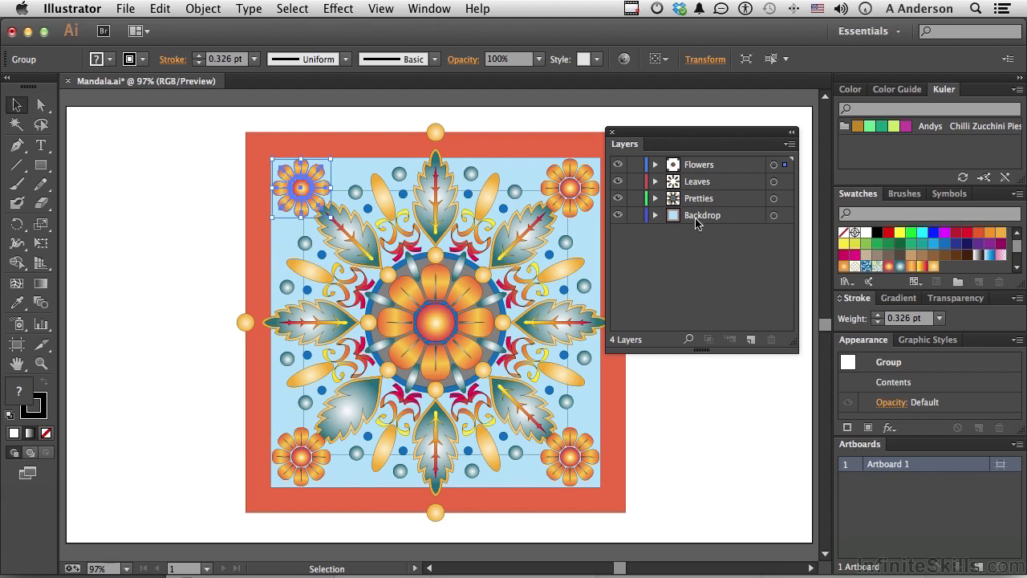
Move the Backdrop layer above the Flowers layer, deselect the artwork, and return Backdrop to below the Pretties layer
left_click_drag(693, 221, 692, 161)
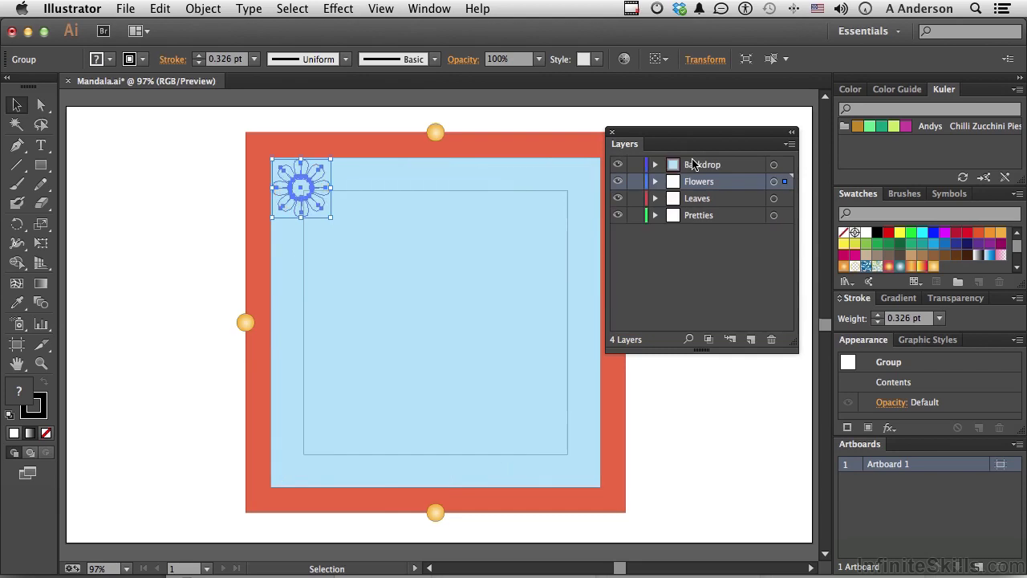
left_click(189, 201)
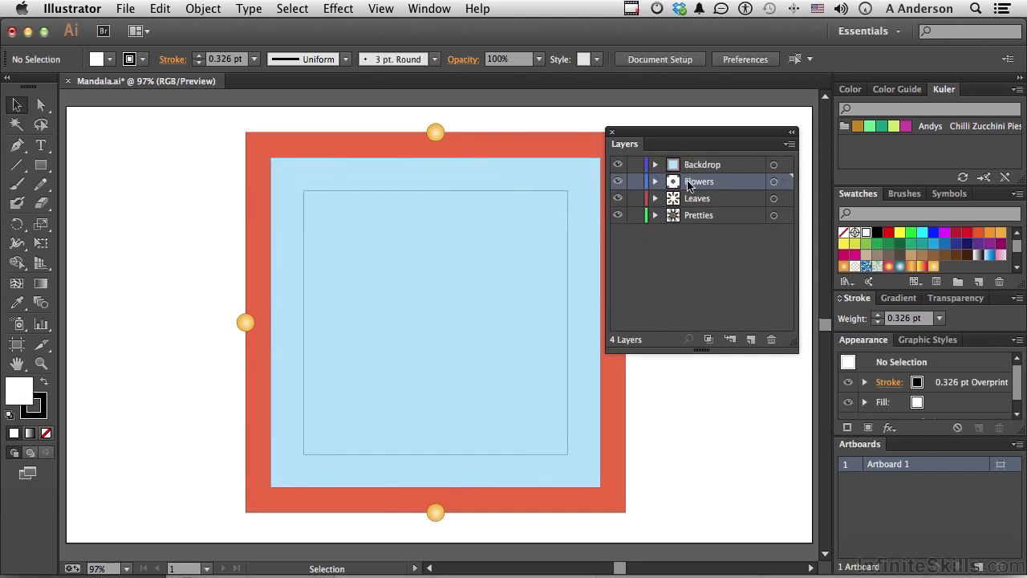
left_click_drag(679, 168, 687, 232)
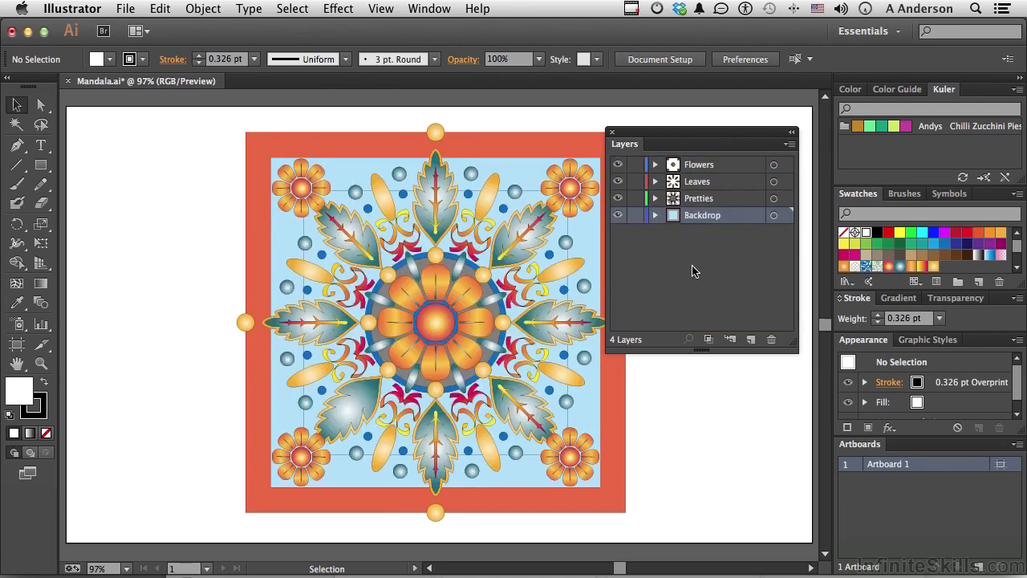
left_click(693, 271)
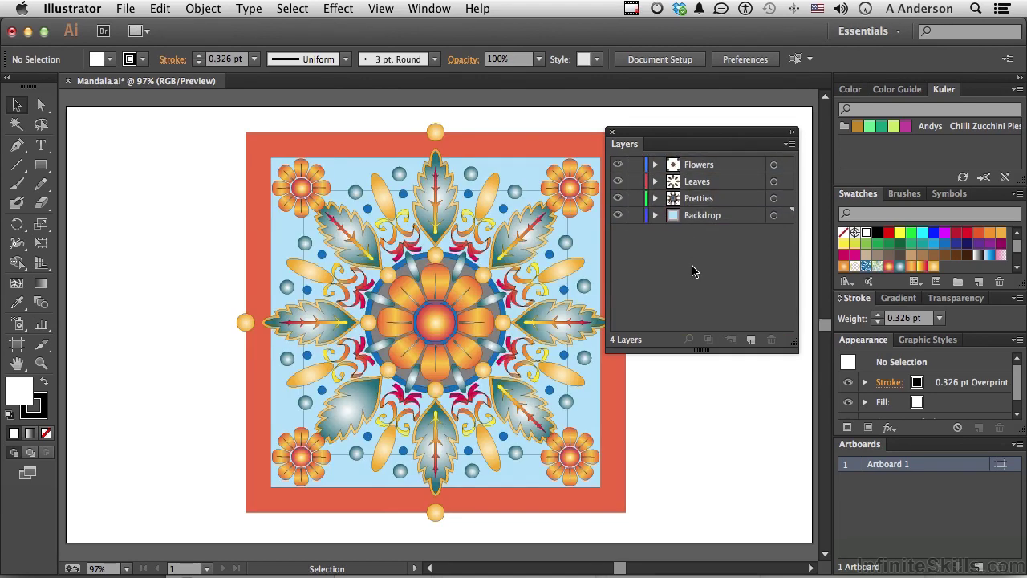